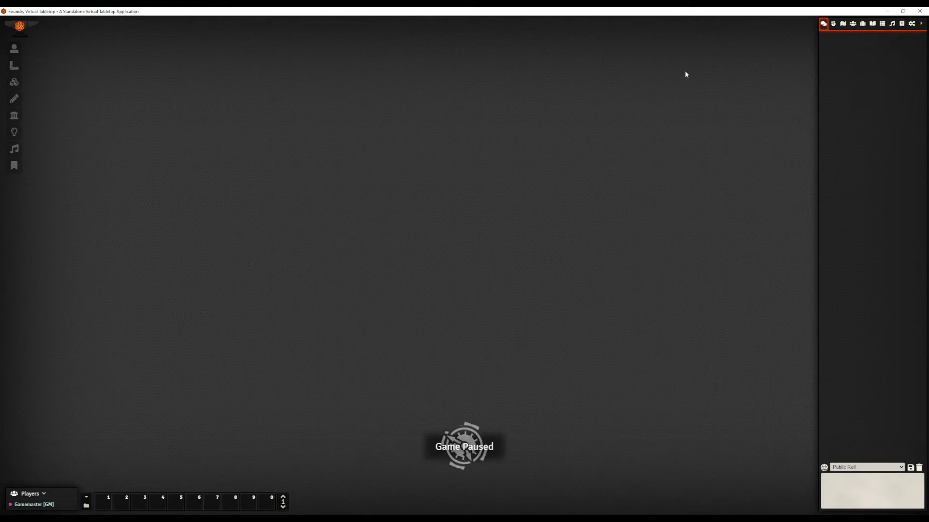
- Create a new actor of type Named Character called John-117
left_click(853, 25)
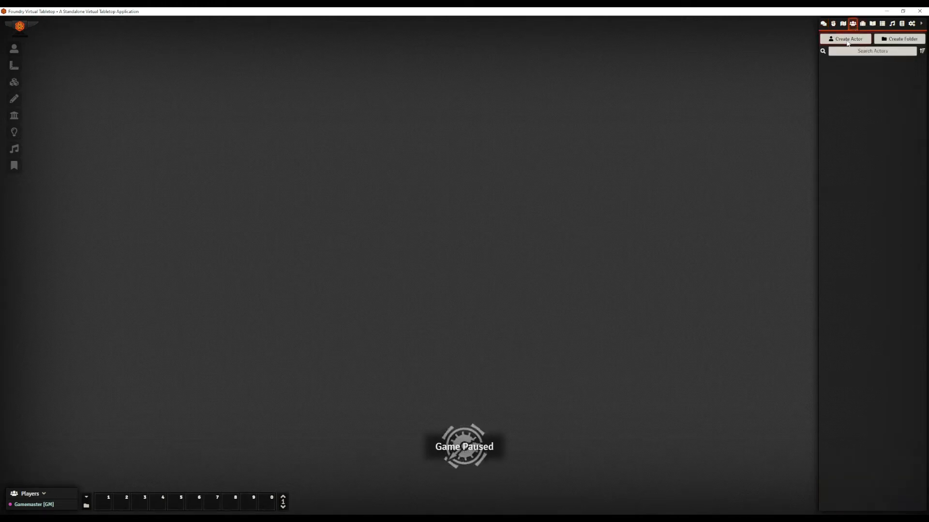
left_click(847, 43)
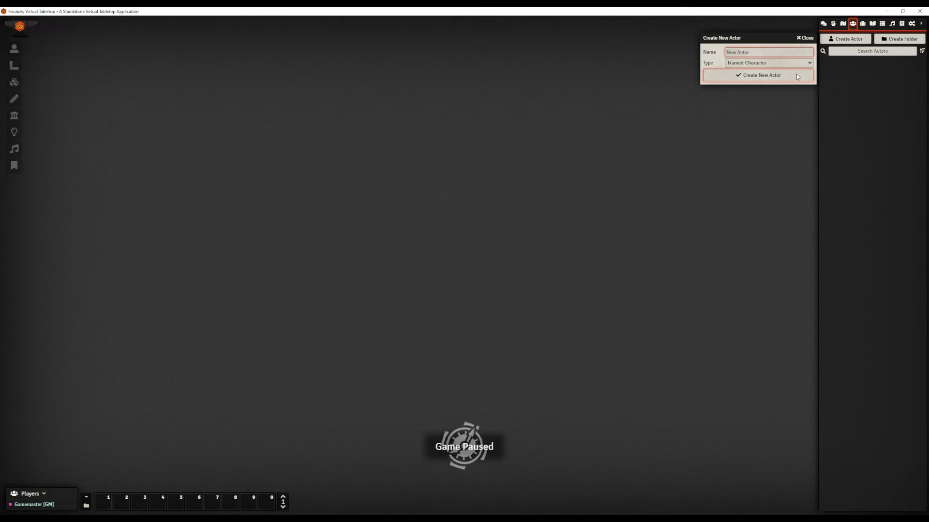
type("J")
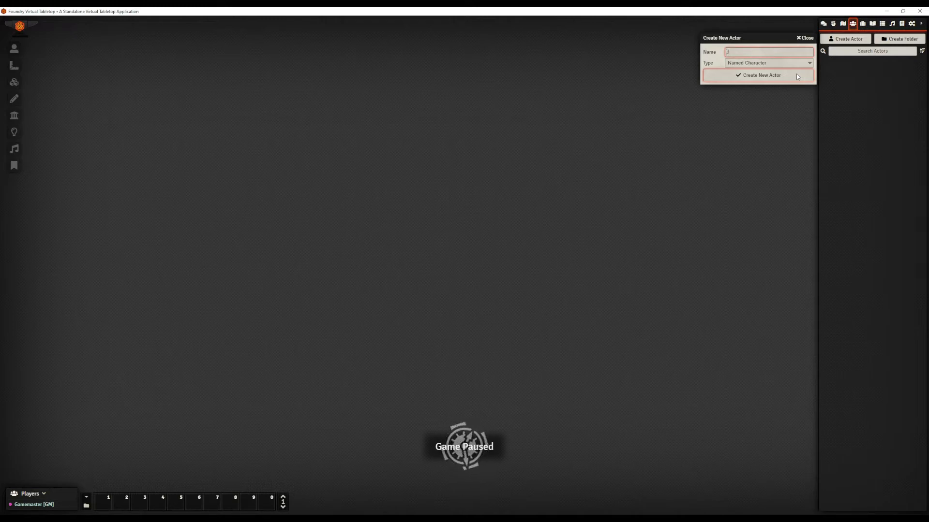
type("ohn-117")
left_click(796, 74)
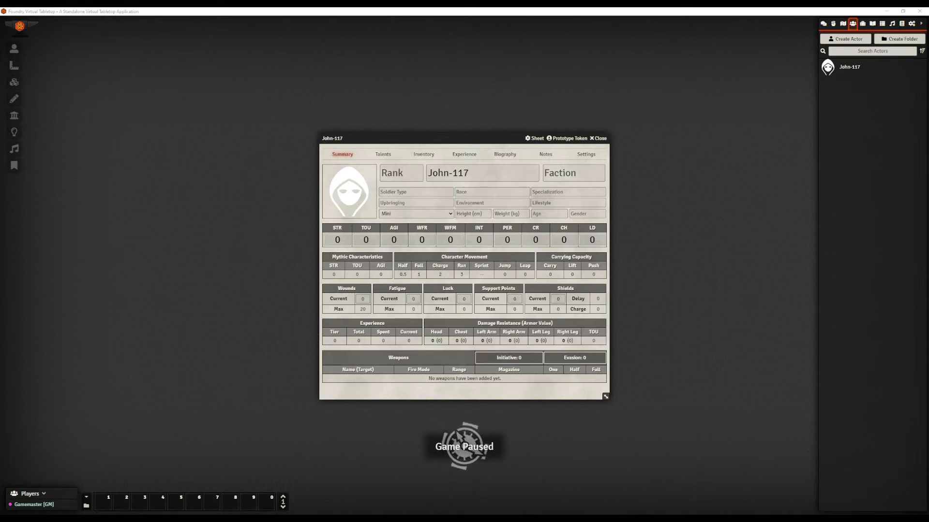
- Examine the character sheet's talents, skills, trainings, inventory, experience, biography, notes and settings sections
left_click(382, 154)
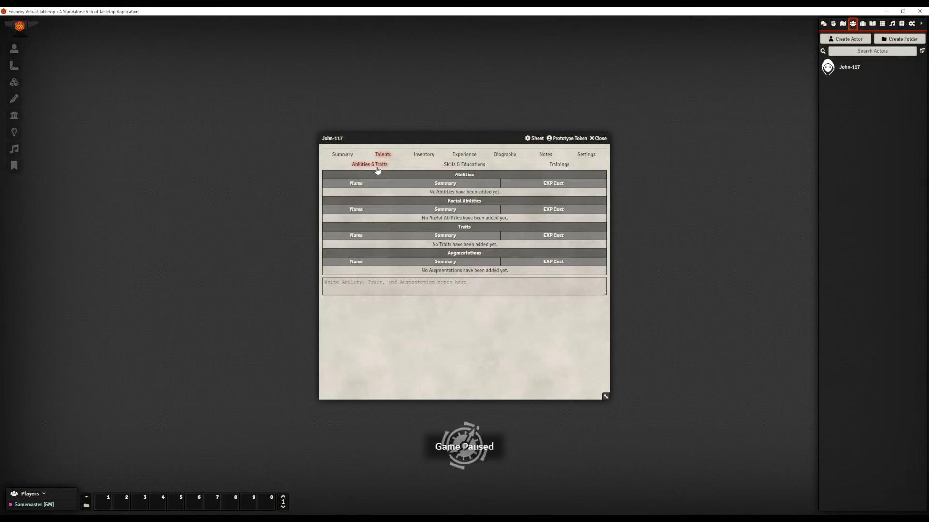
left_click(464, 165)
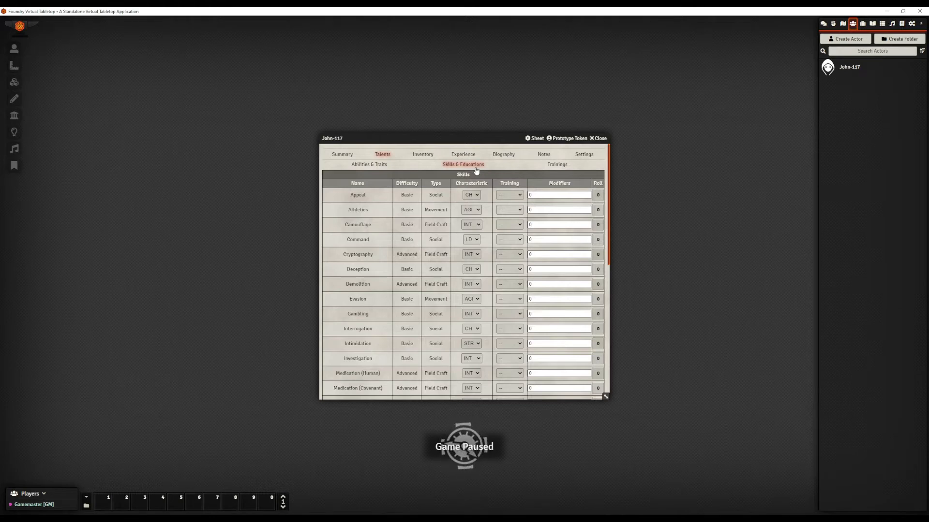
left_click(558, 165)
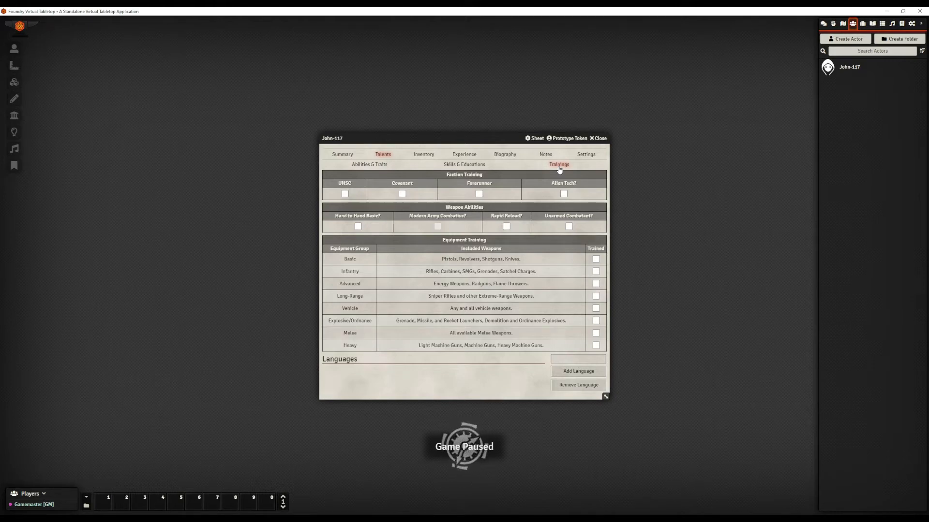
left_click(424, 155)
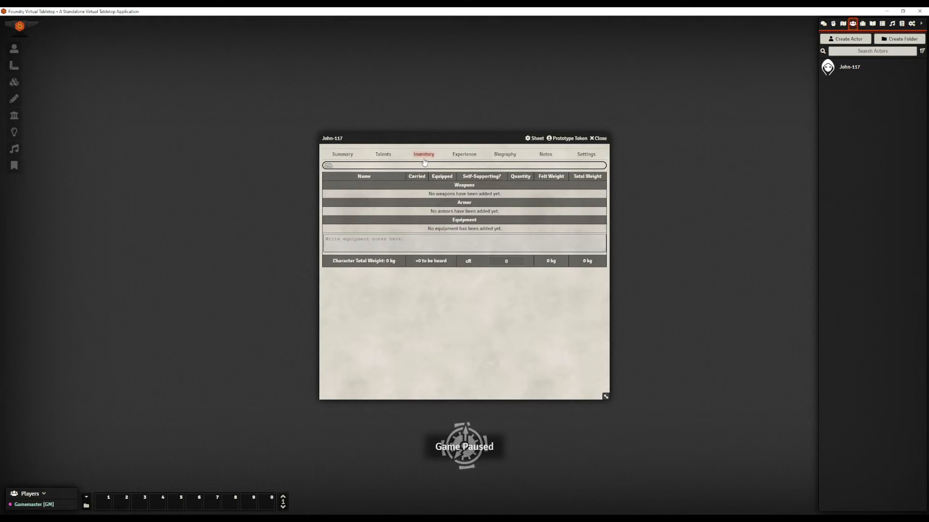
left_click(468, 156)
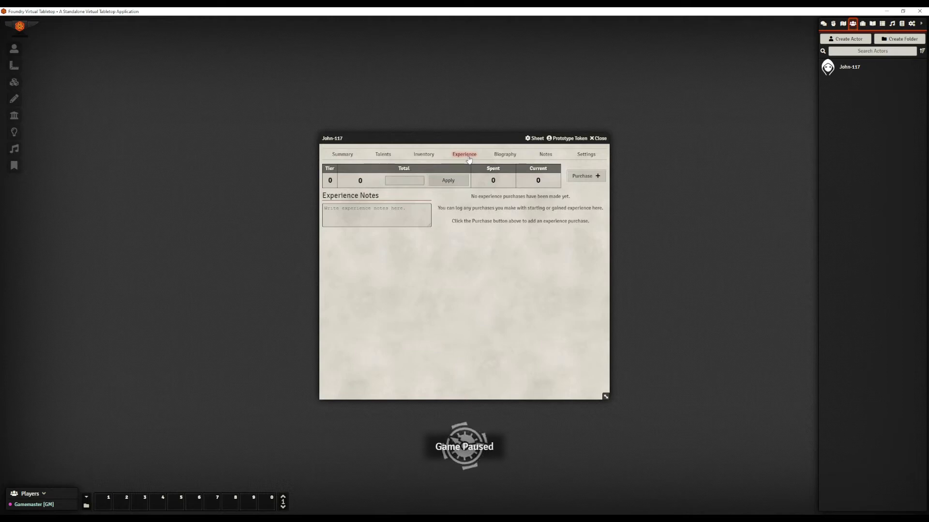
left_click(505, 160)
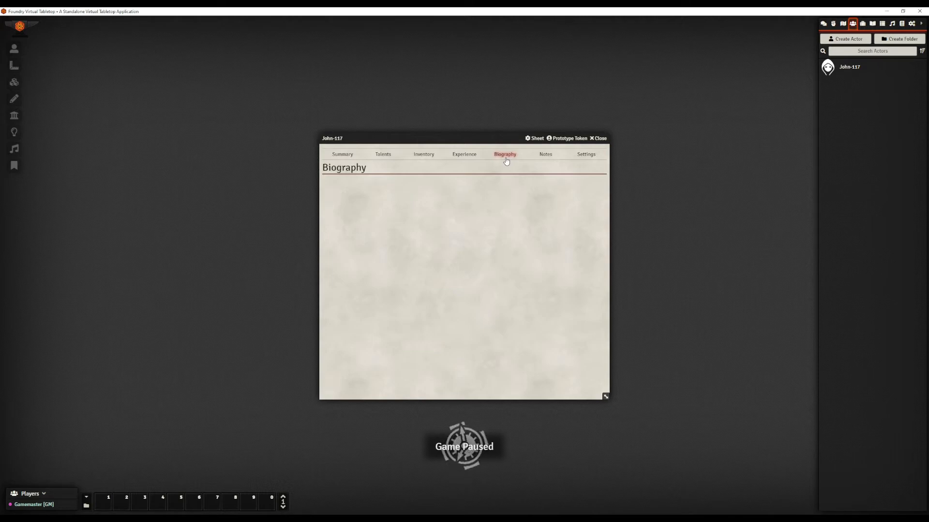
left_click(540, 159)
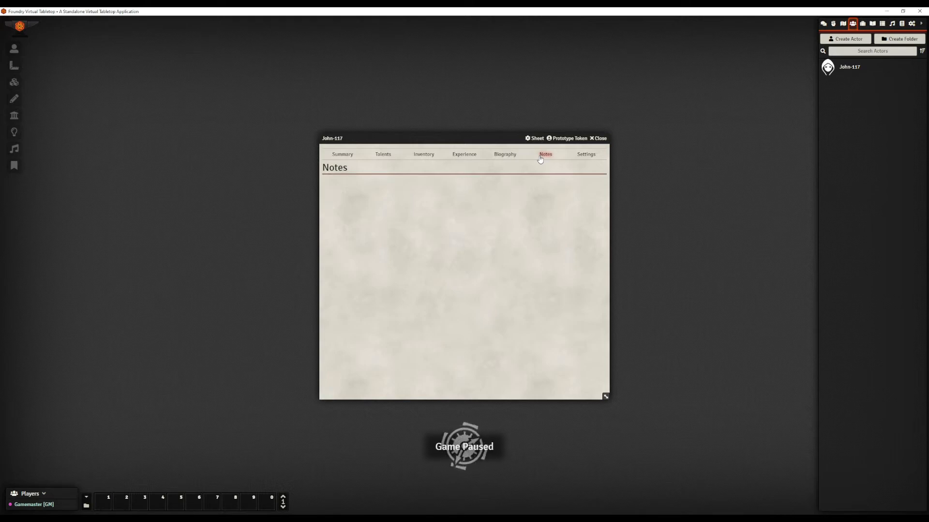
left_click(586, 156)
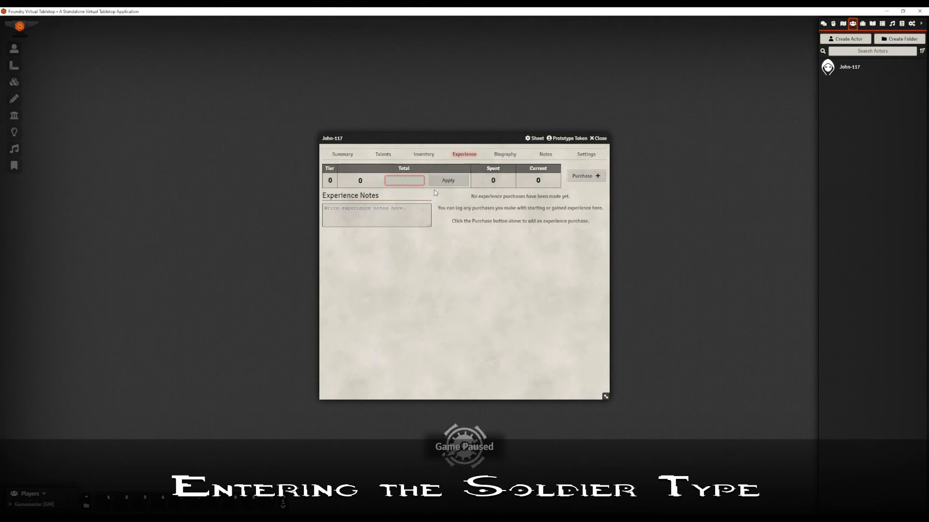
- Apply 16000 experience to John-117 and log the purchases Spartan-II for 11600 and MJOLNIR GEN-II for 2250
type("000")
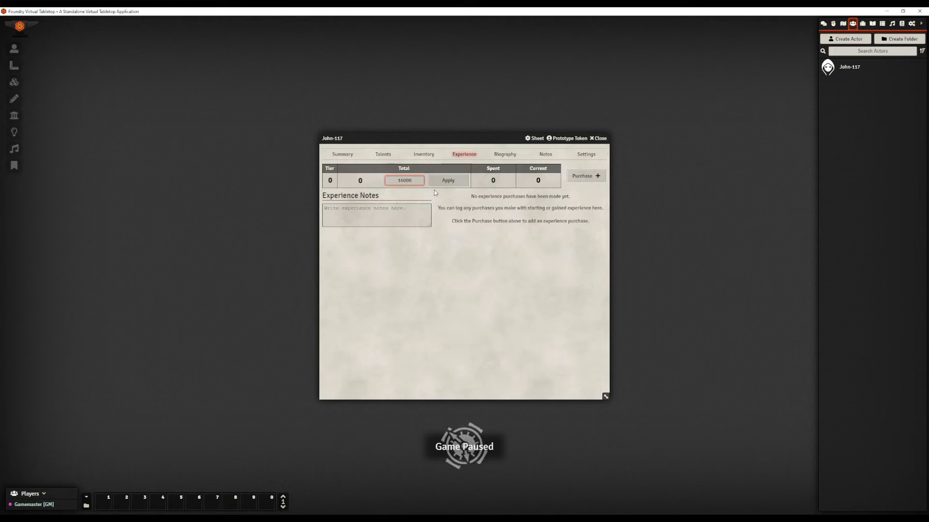
left_click(440, 182)
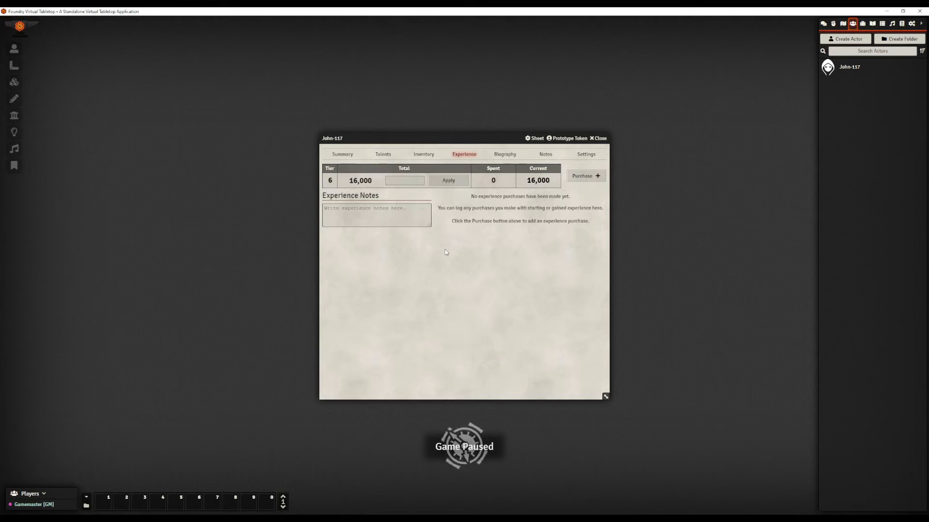
left_click(583, 183)
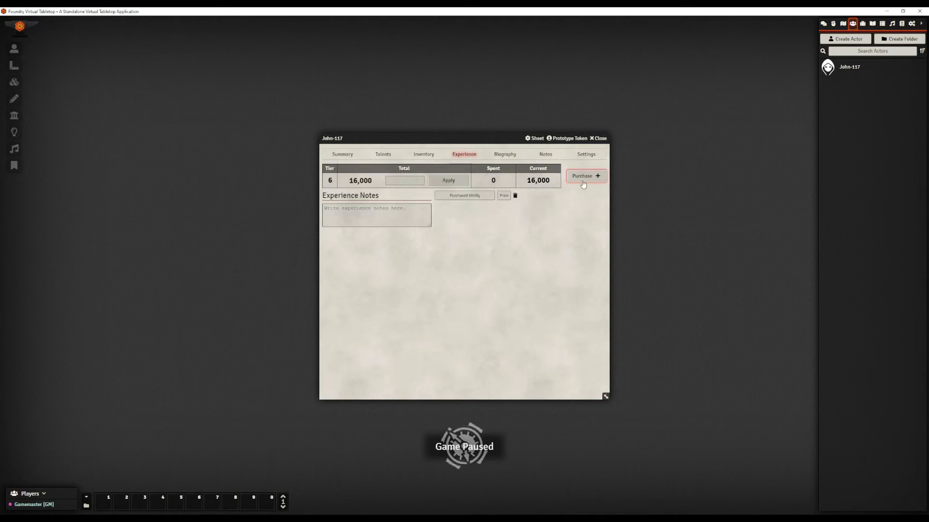
left_click(476, 195)
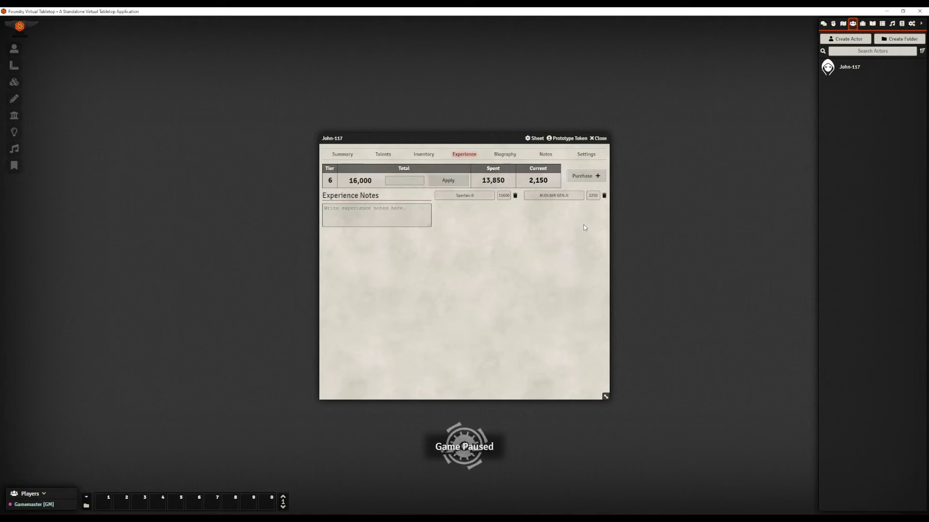
- Fill in the soldier type, ability pool and background characteristics in the sheet's settings, and enable Fast Foot
left_click(586, 154)
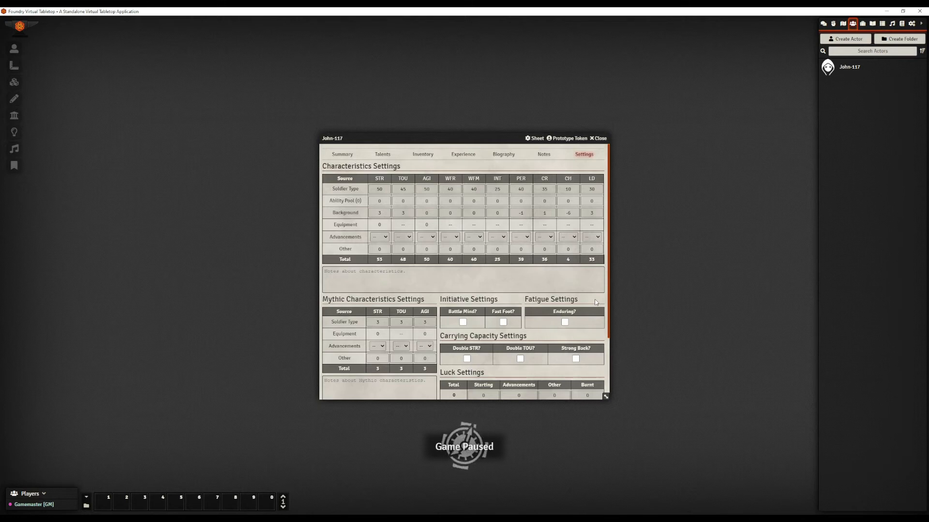
left_click(502, 322)
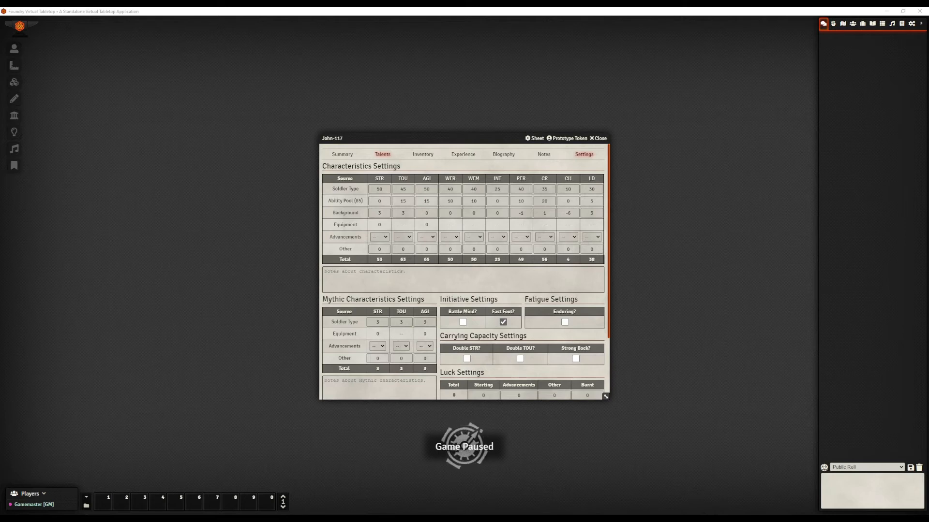
- Set the training of Appeal, Command and Evasion to +10 and change Gambling's characteristic to CH
left_click(382, 154)
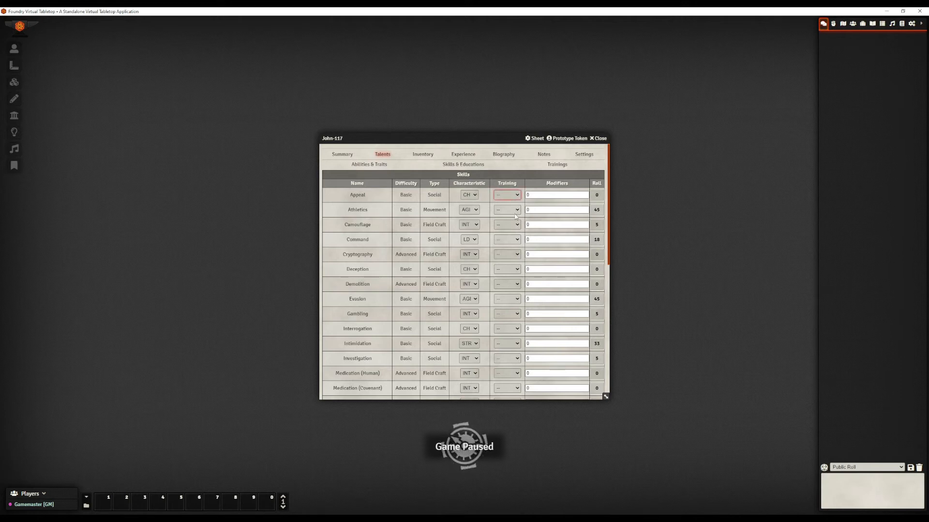
key("Down")
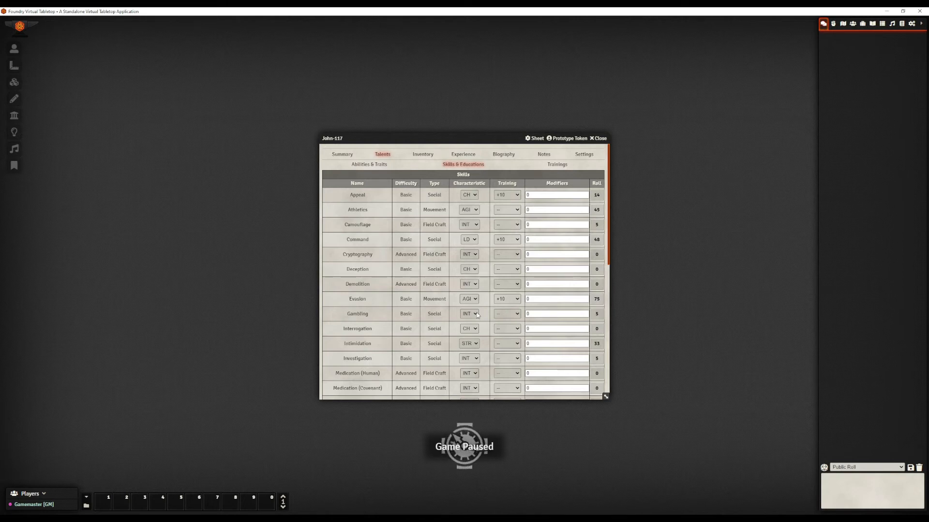
left_click(476, 315)
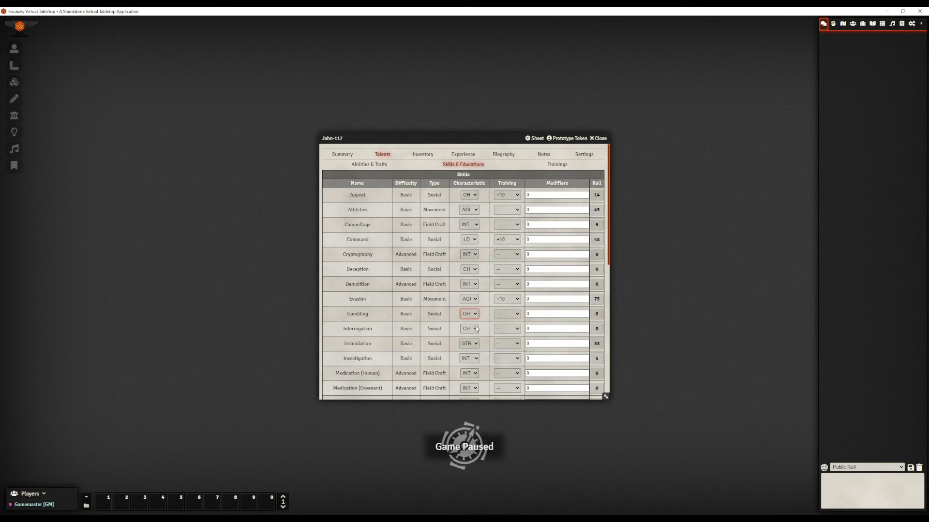
- Roll a Command (LD) test with a circumstance modifier of 0
left_click(599, 246)
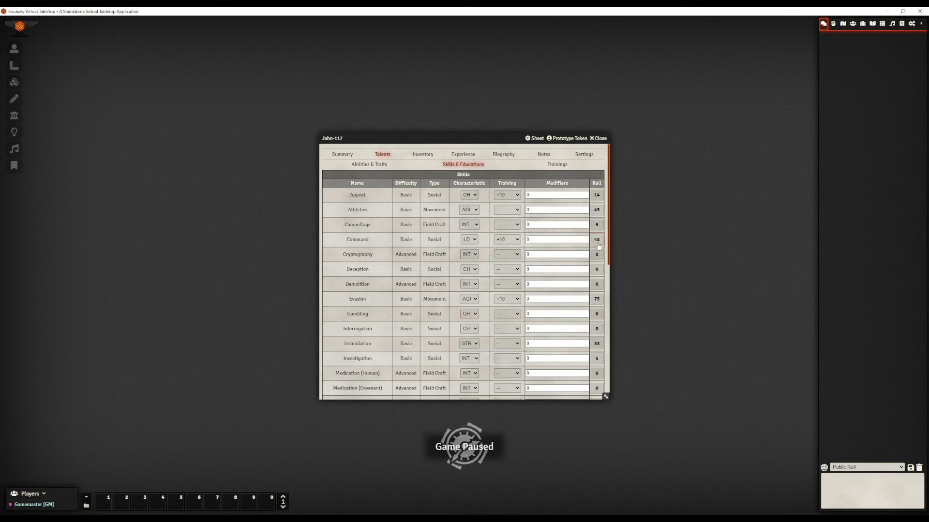
left_click(598, 242)
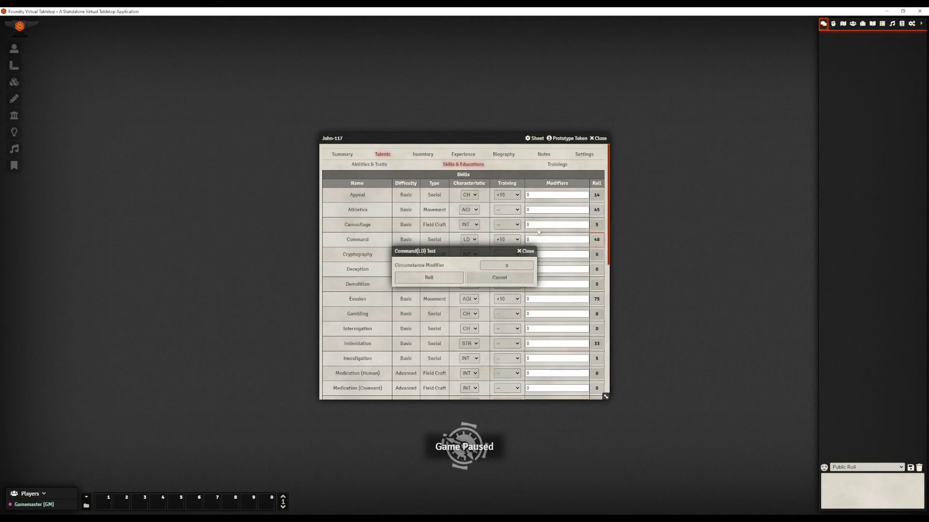
left_click(527, 268)
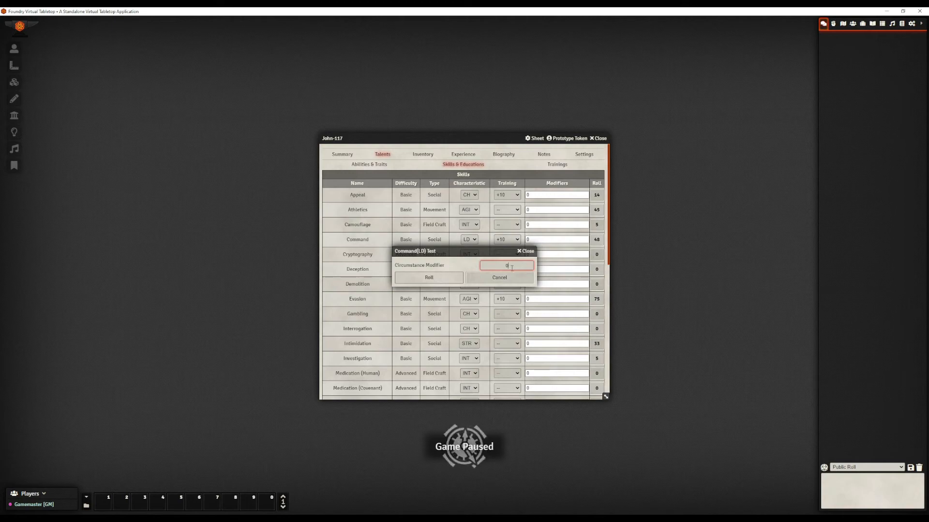
left_click(454, 279)
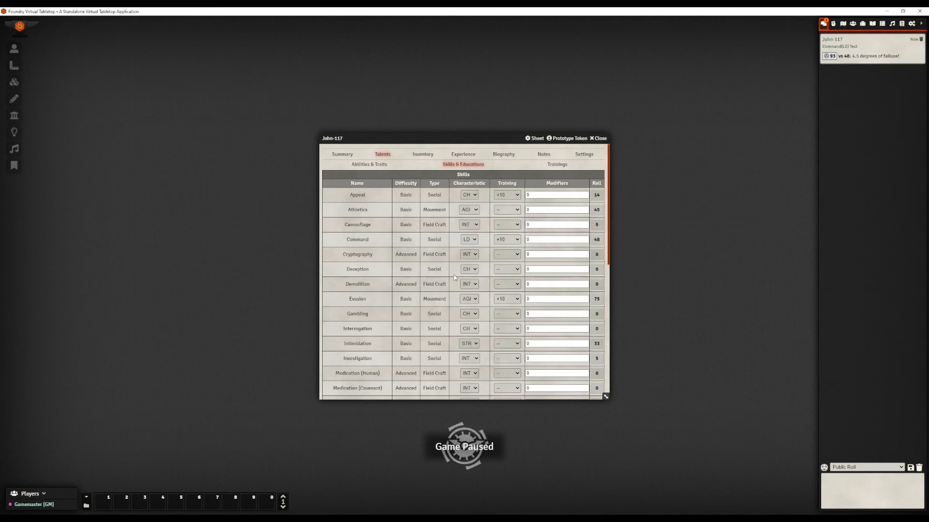
- Mark UNSC, Covenant and Forerunner faction training and all eight equipment groups as trained
left_click(557, 165)
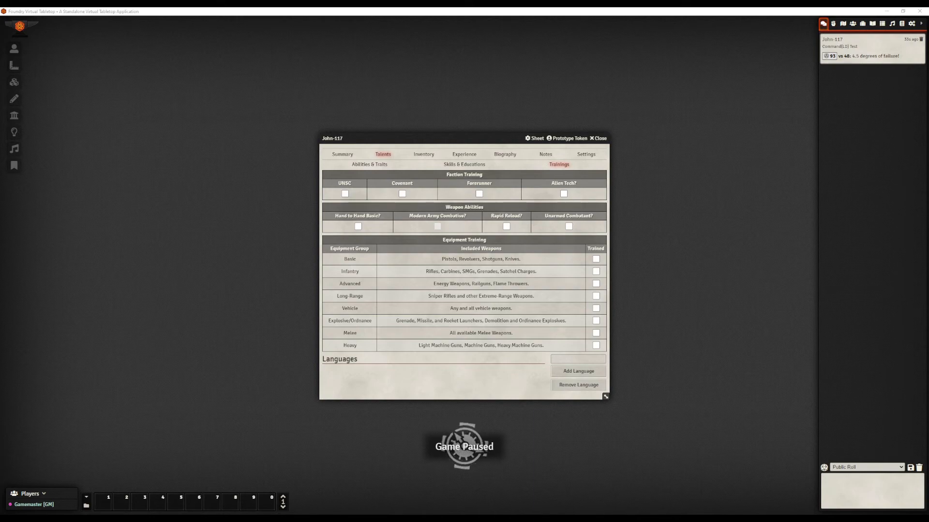
left_click(344, 194)
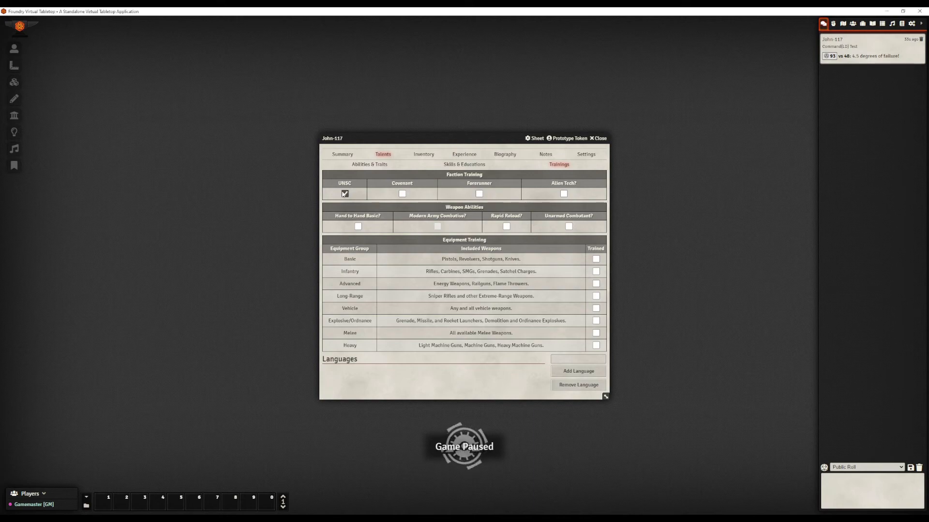
left_click(402, 193)
- Add English to the character's languages and remove it again
left_click(589, 358)
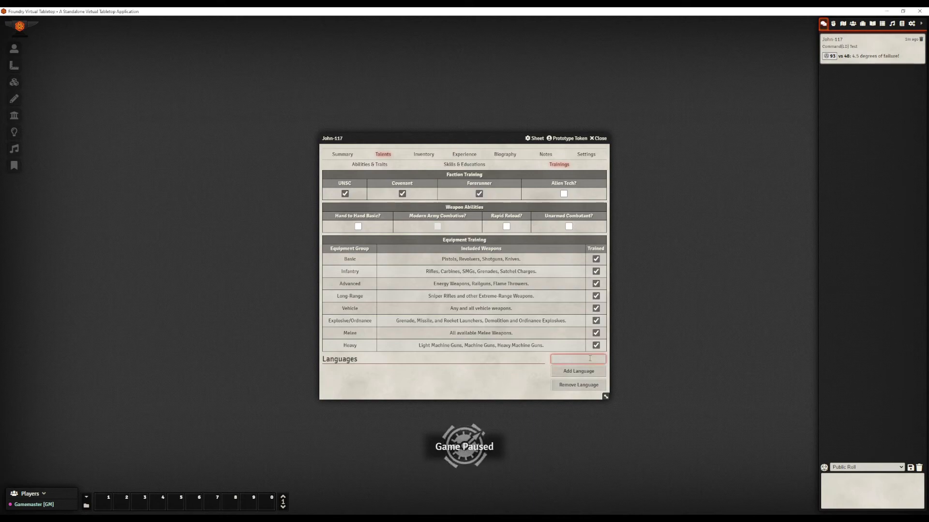
type("English")
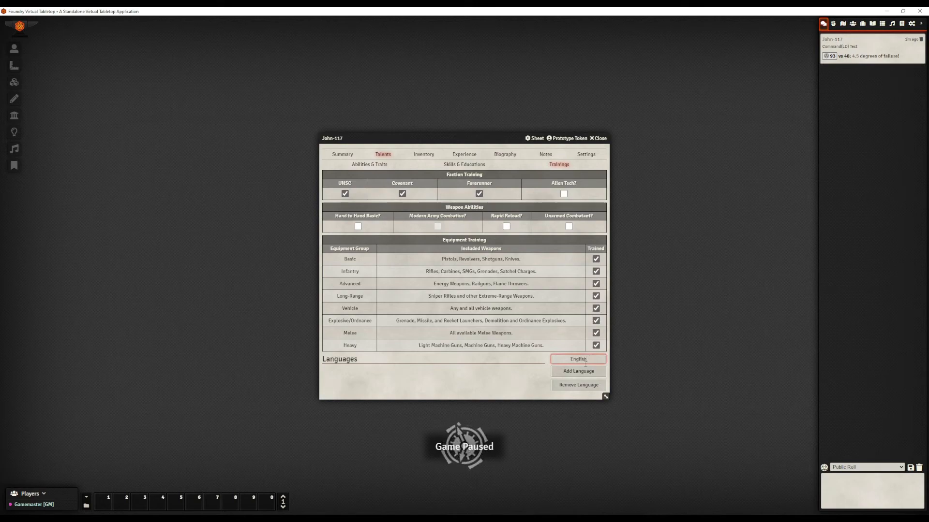
left_click(588, 370)
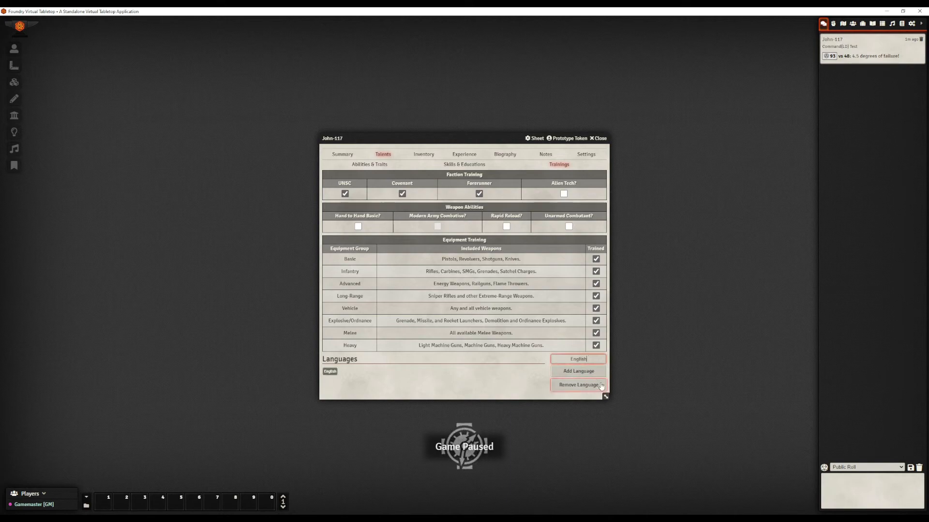
left_click(600, 385)
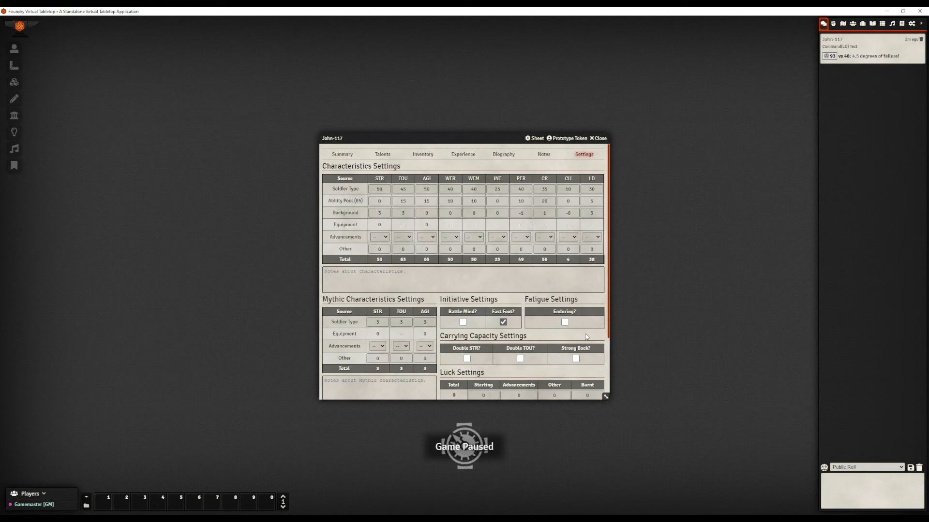
- Enable Double STR, Double TOU and Enduring, and set starting luck to 4 and burnt luck to 1
left_click(467, 359)
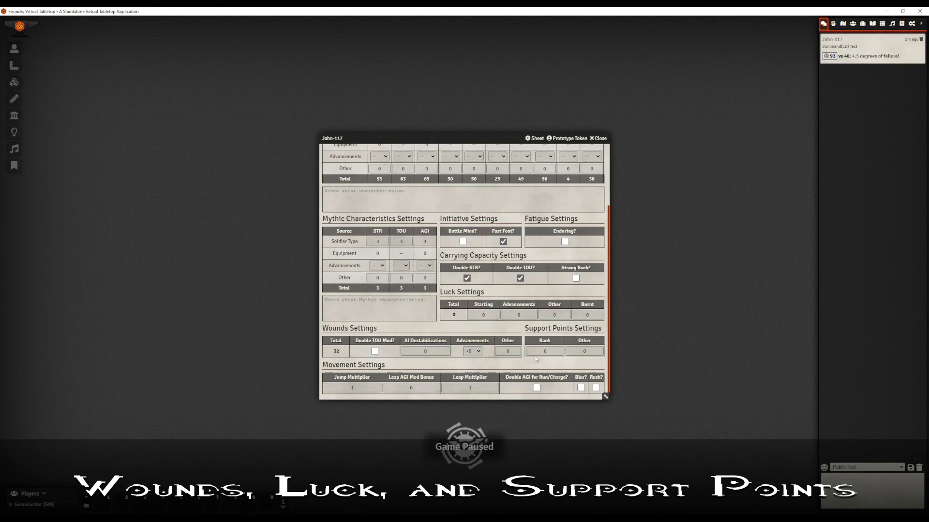
left_click(484, 315)
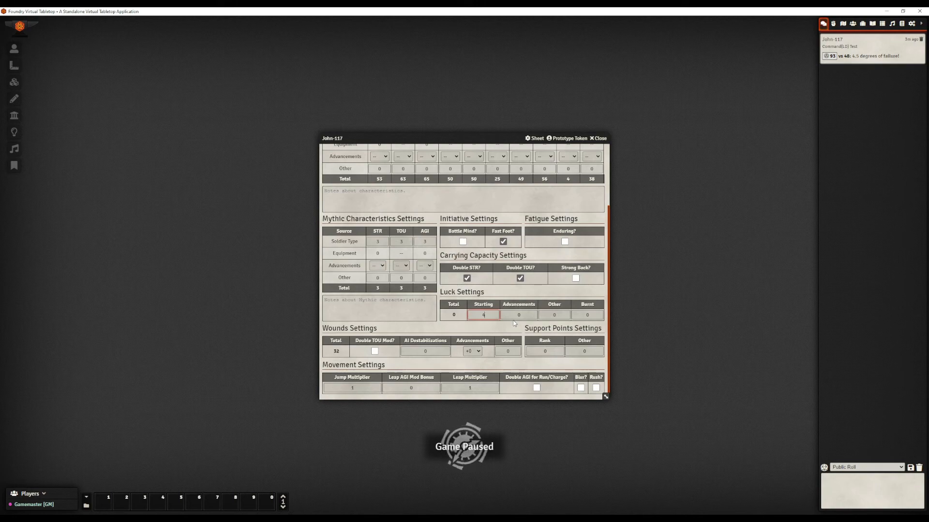
left_click(564, 242)
left_click(477, 354)
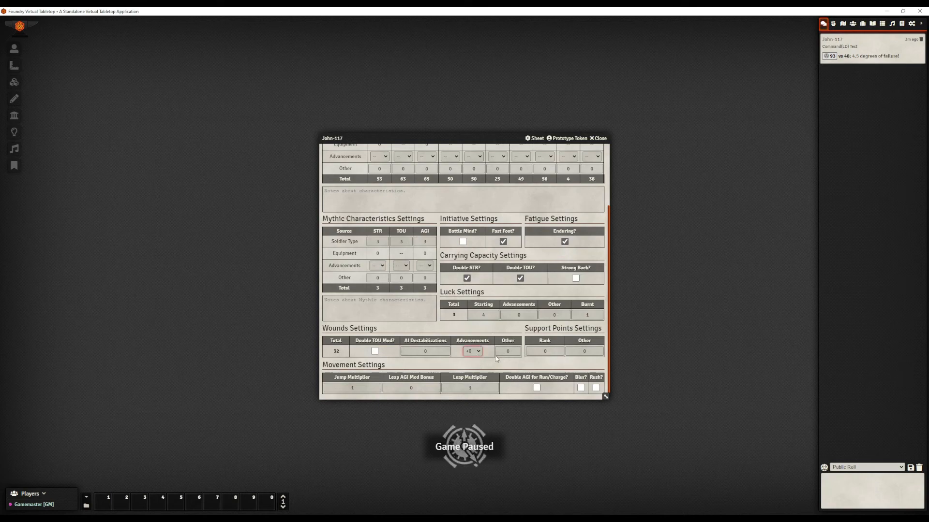
left_click(494, 356)
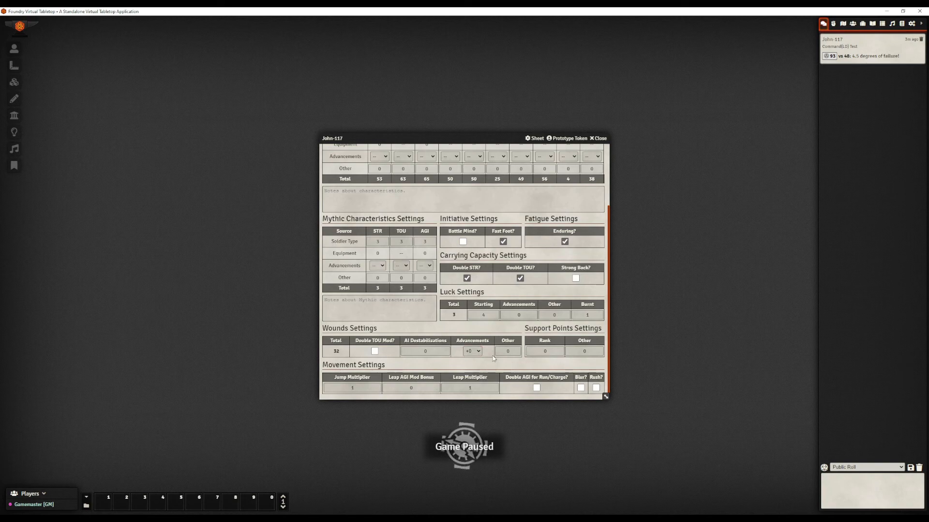
- Set the Support Points rank to 5 and toggle the Blur option in the movement settings
left_click(448, 351)
left_click(551, 352)
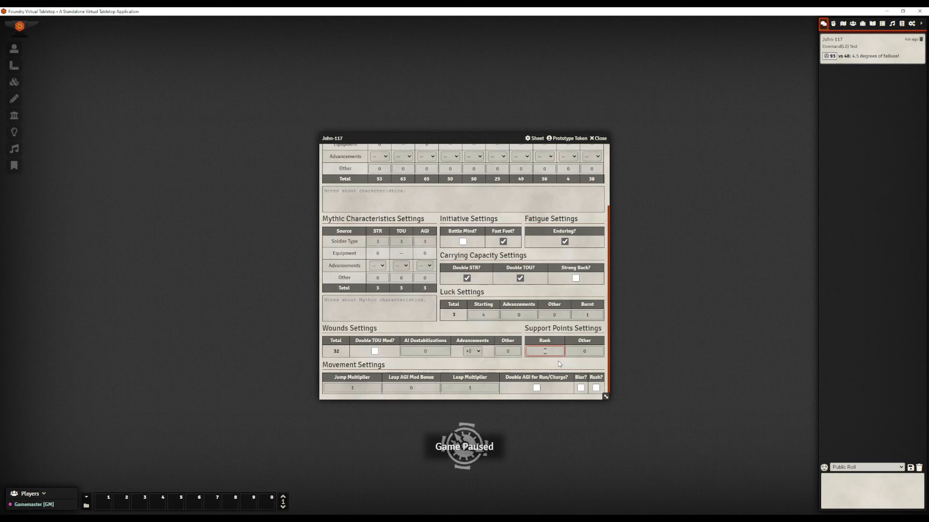
type("5")
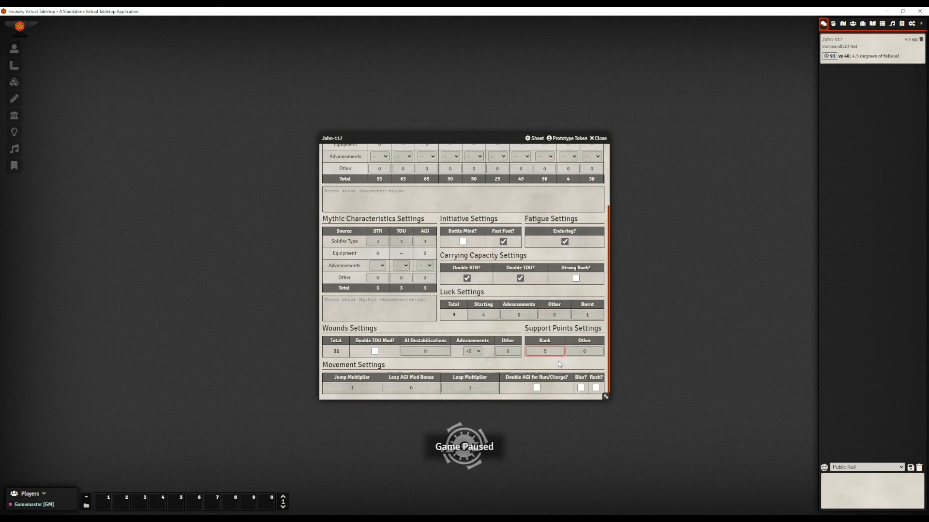
left_click(559, 364)
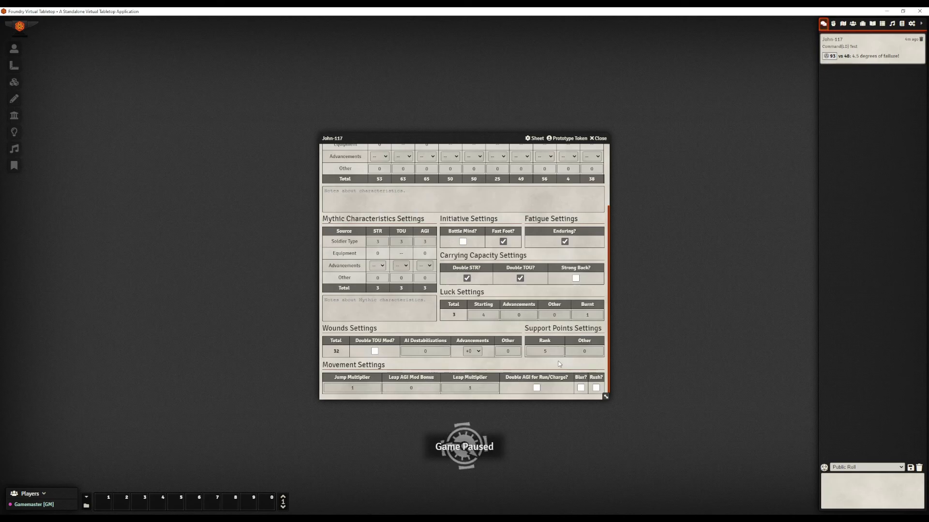
left_click(580, 389)
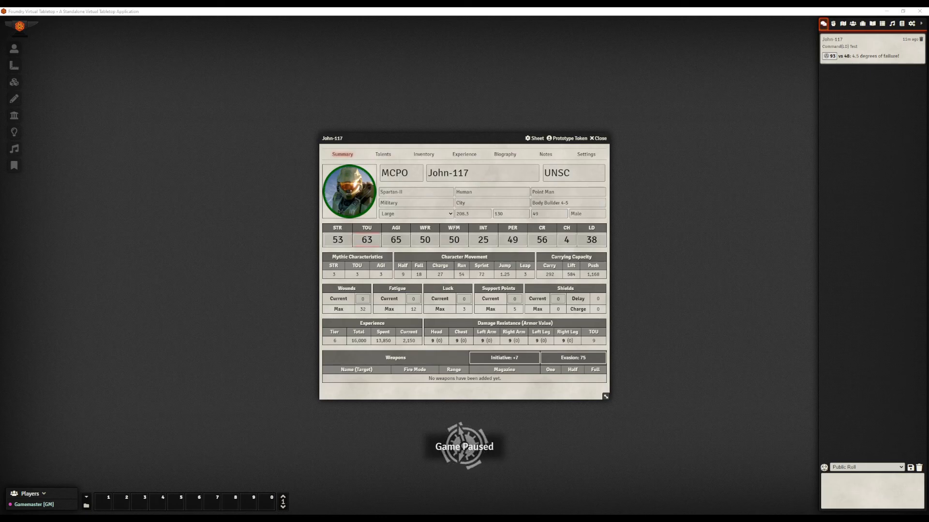
- Roll a Toughness (TOU) test from the character summary with a circumstance modifier of 0
left_click(378, 246)
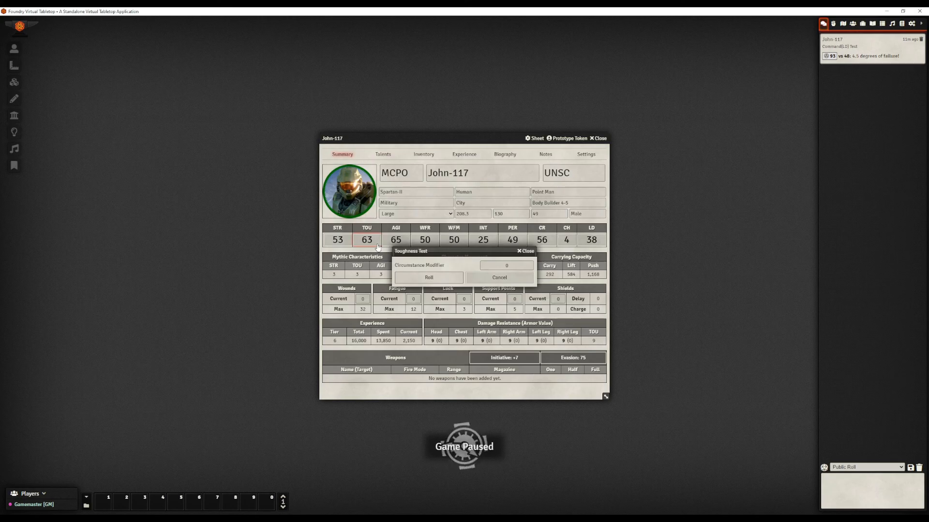
left_click(416, 277)
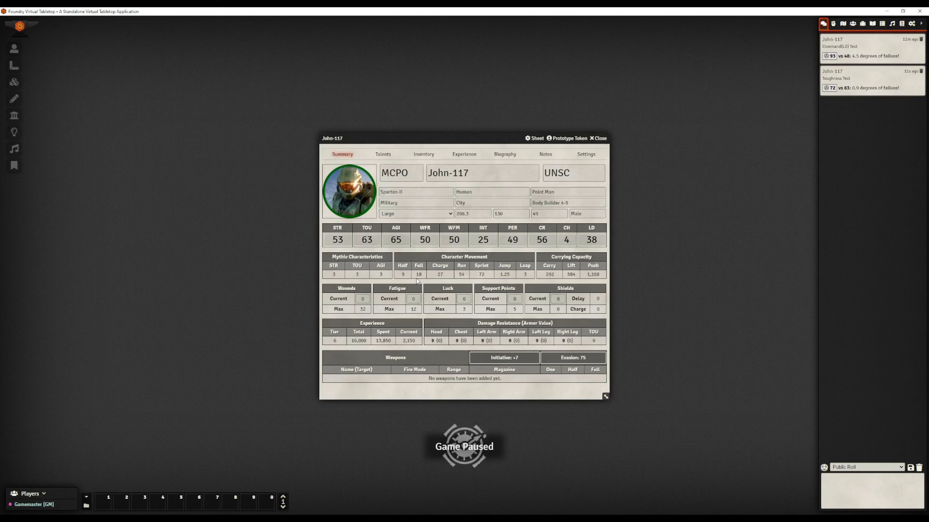
- Set the character's current fatigue to 2 in the summary
left_click(413, 299)
left_click(414, 299)
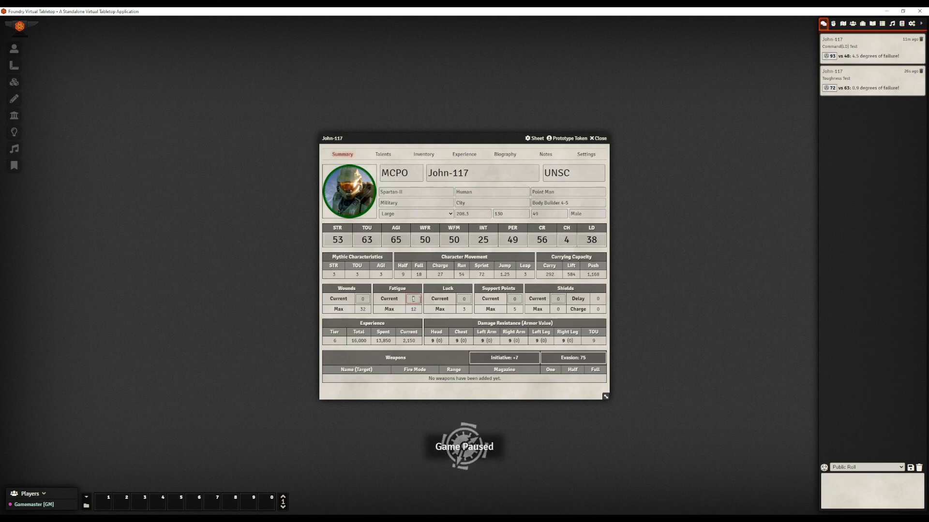
type("2")
left_click(423, 297)
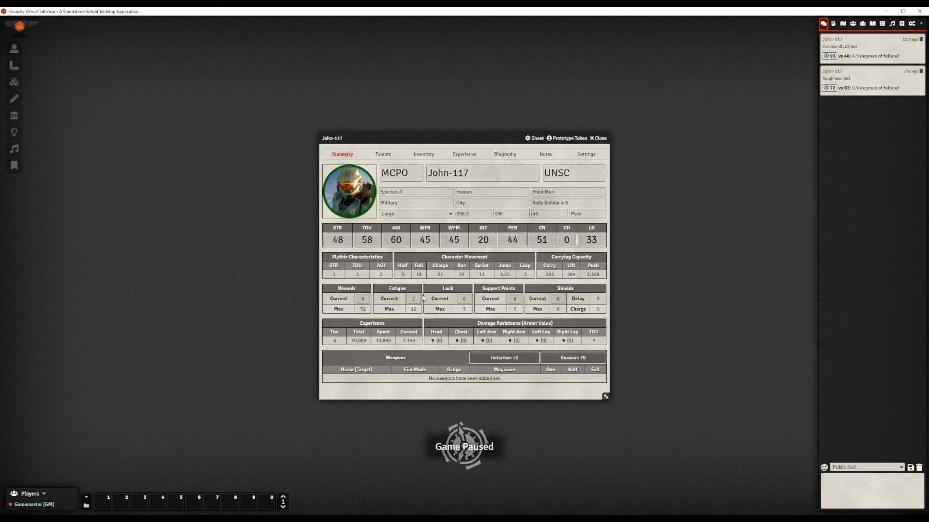